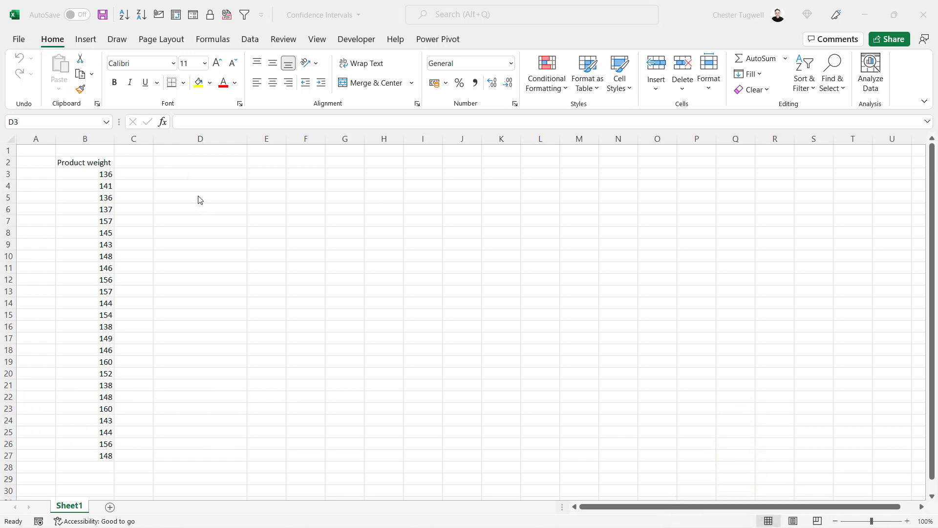
Step: Enable the Analysis ToolPak from Excel Options' Excel Add-ins list
{"action": "left_click", "coordinate": [21, 41]}
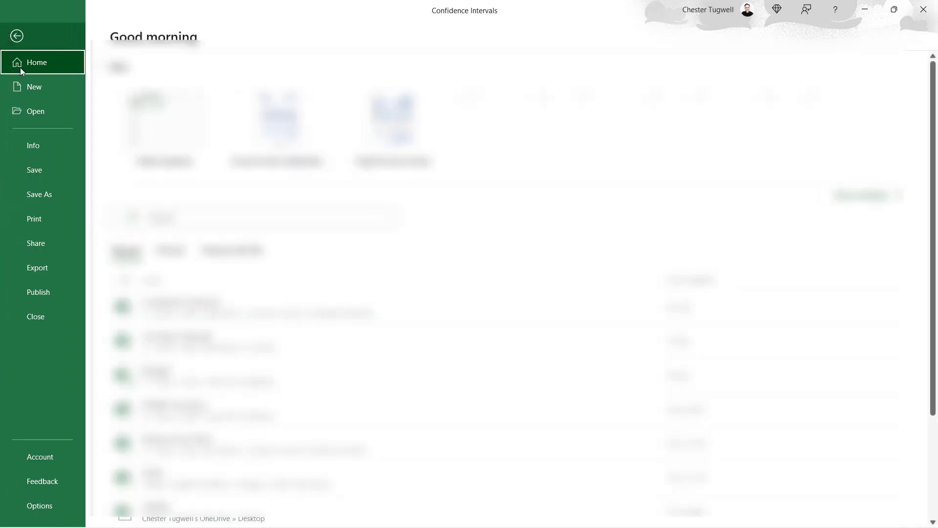
{"action": "left_click", "coordinate": [38, 503]}
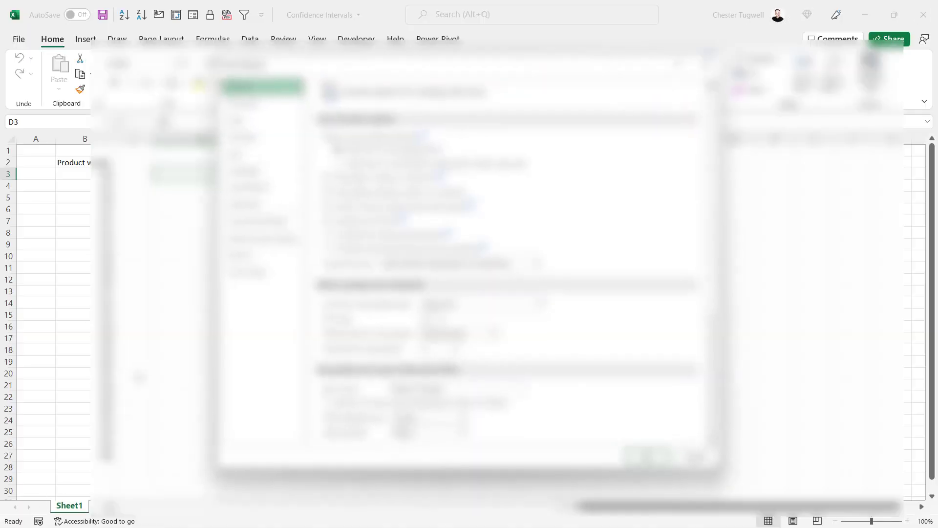
{"action": "left_click", "coordinate": [242, 264]}
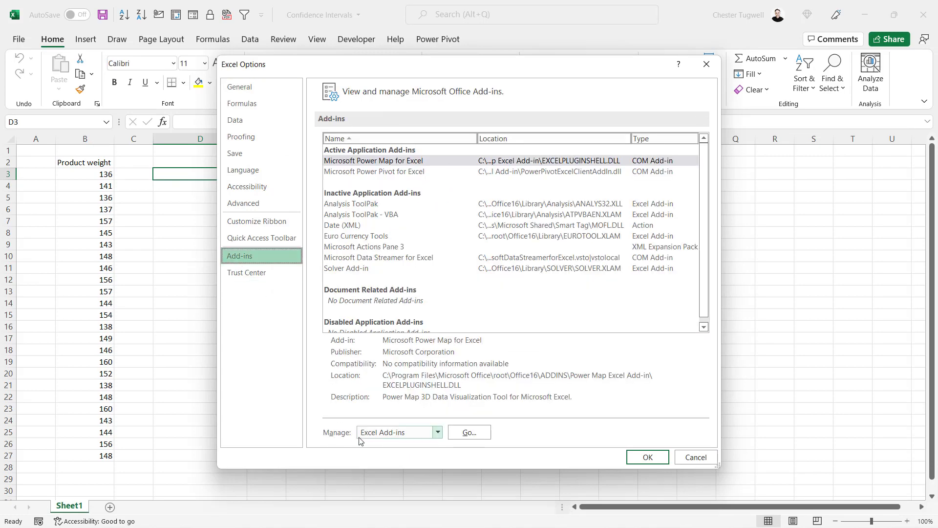
{"action": "left_click", "coordinate": [439, 432]}
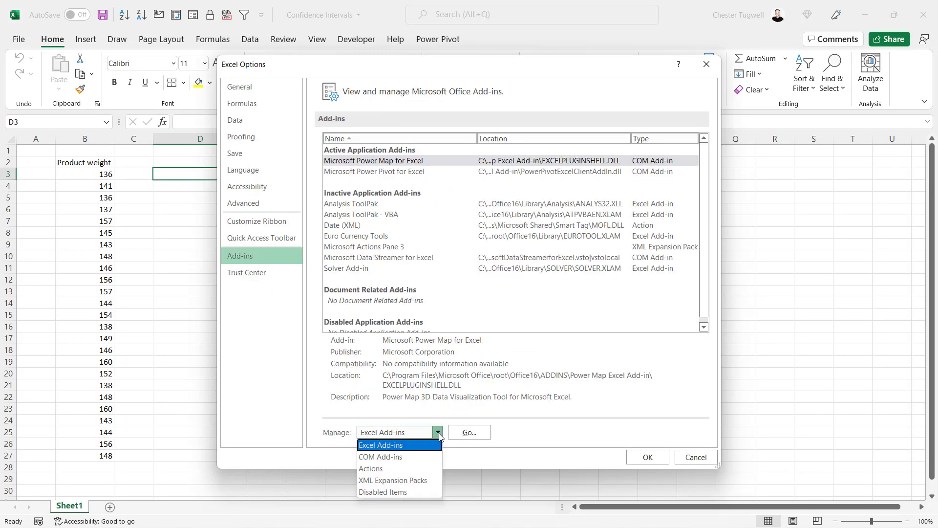
{"action": "left_click", "coordinate": [392, 441]}
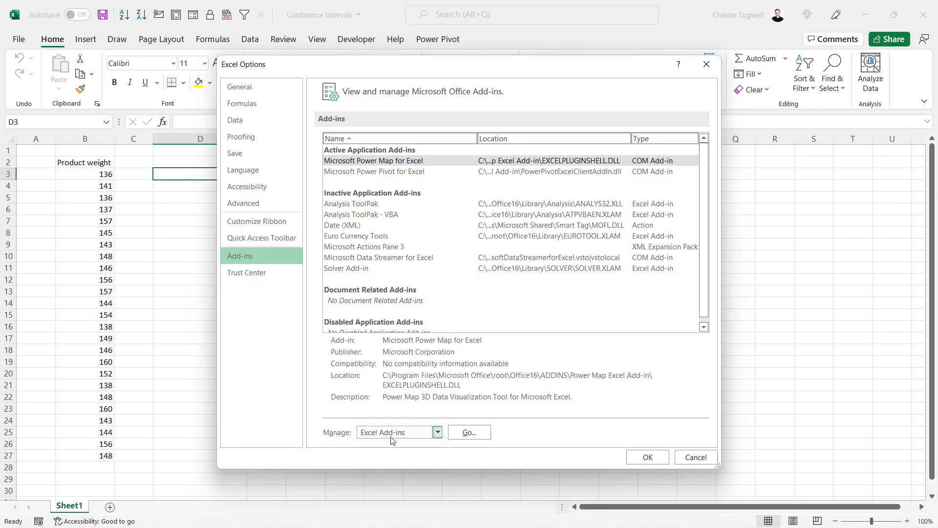
{"action": "left_click", "coordinate": [469, 432]}
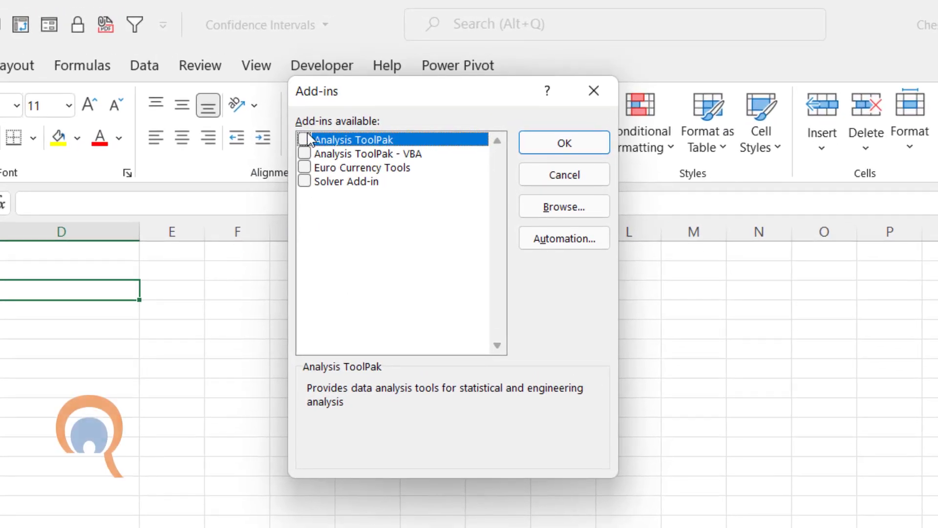
{"action": "left_click", "coordinate": [305, 139]}
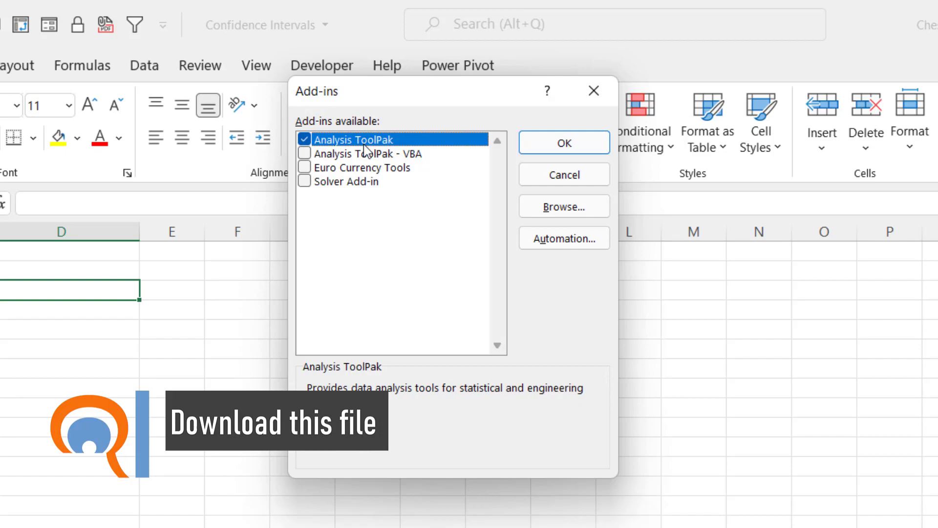
{"action": "left_click", "coordinate": [565, 143]}
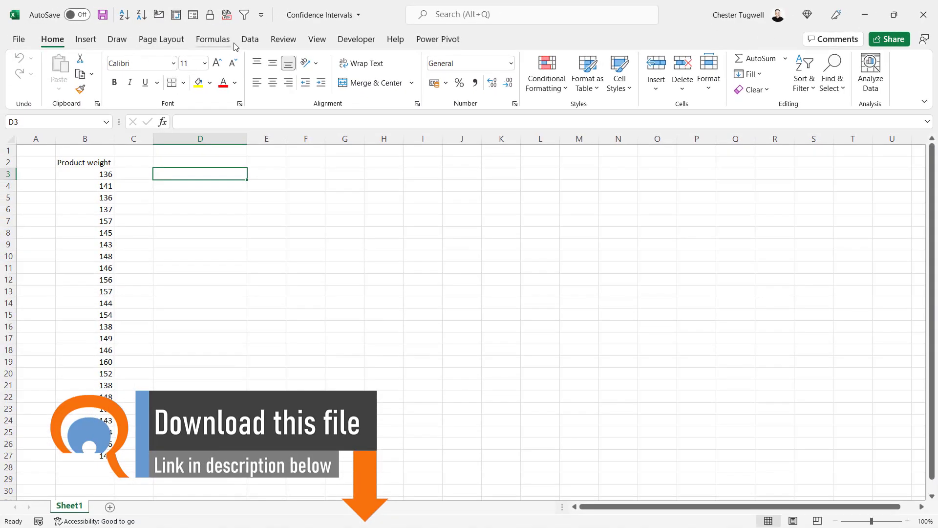
Step: Choose Descriptive Statistics from the Data Analysis tools on the Data tab
{"action": "left_click", "coordinate": [248, 41]}
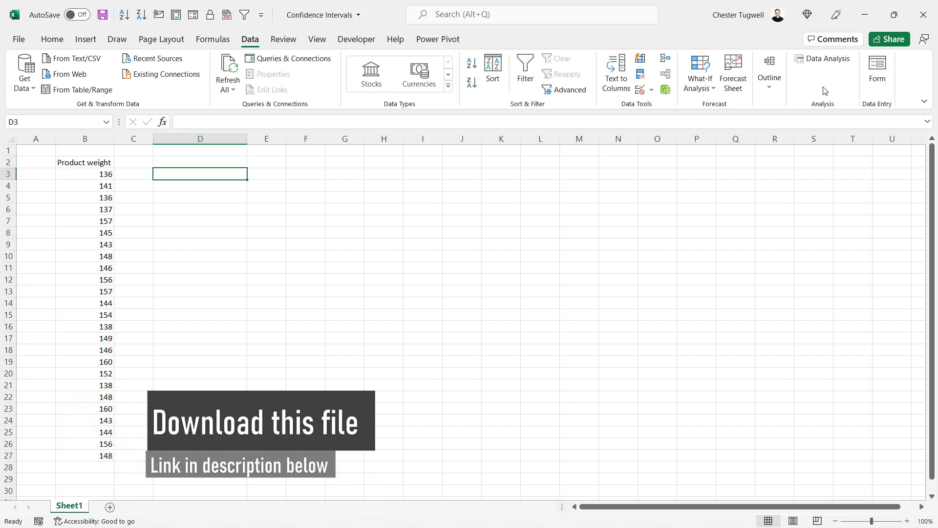
{"action": "left_click", "coordinate": [822, 60]}
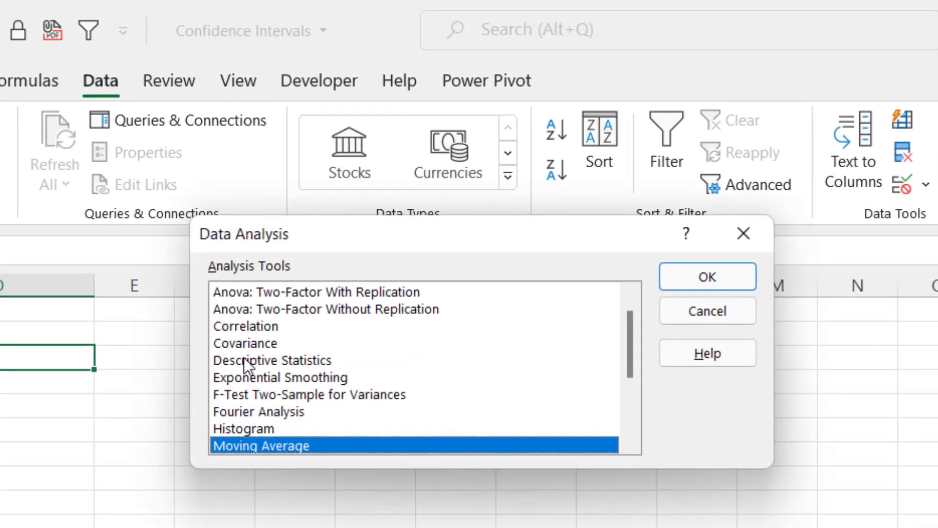
{"action": "left_click", "coordinate": [239, 360]}
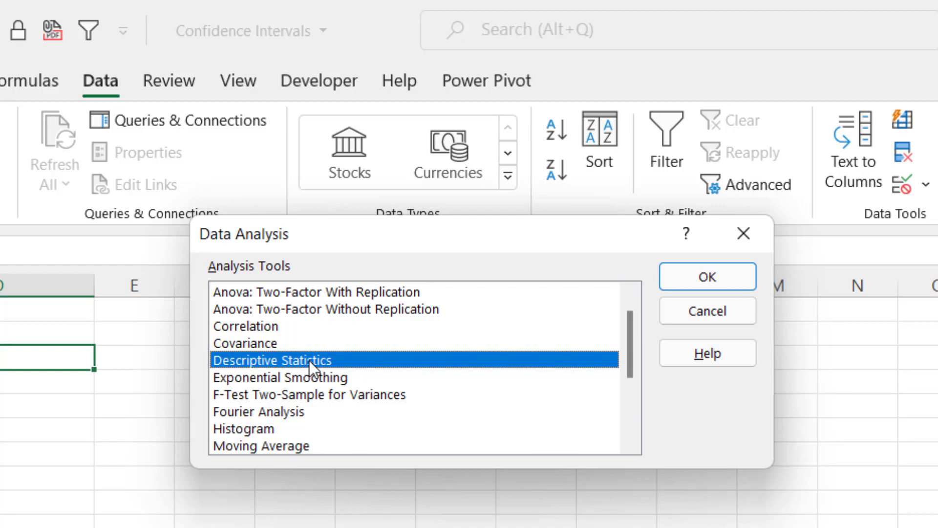
{"action": "left_click", "coordinate": [694, 283]}
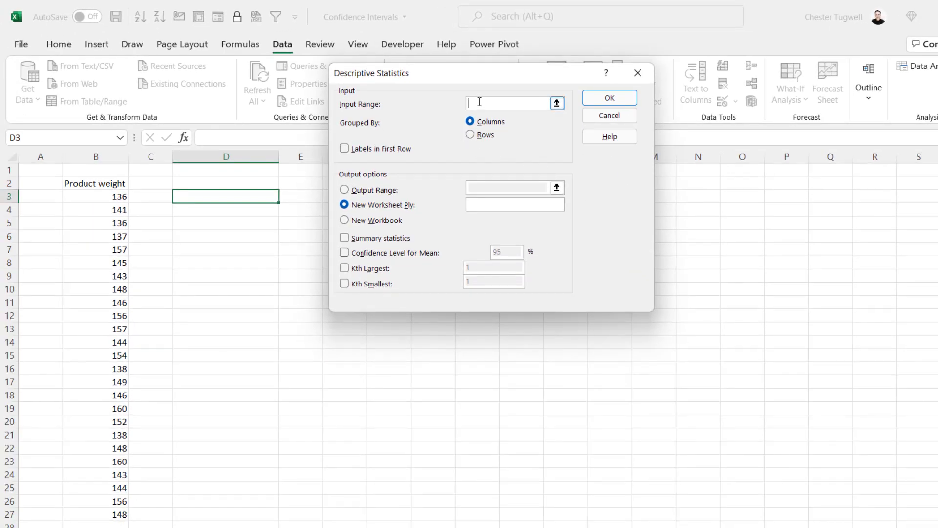
Step: Analyse B2:B27 with first-row labels, output to D2, with summary statistics and 95% confidence level
{"action": "left_click", "coordinate": [479, 102]}
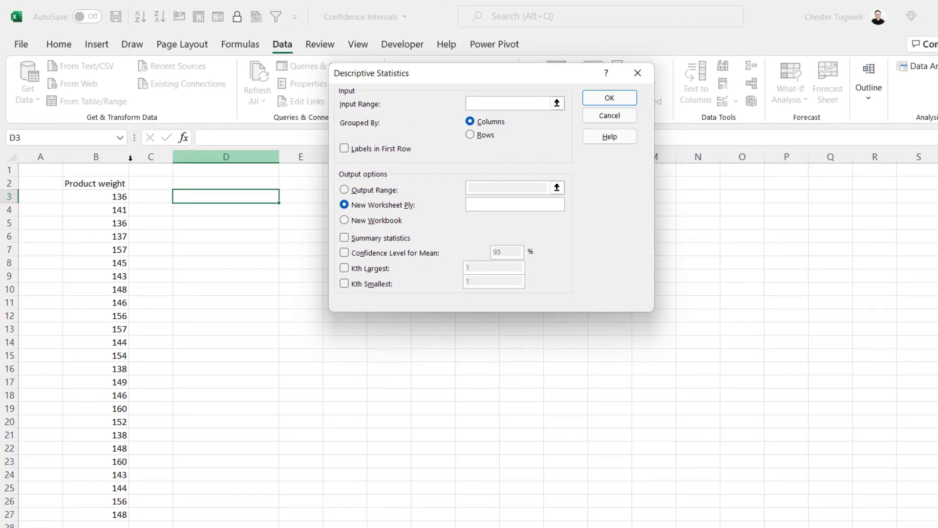
{"action": "left_click", "coordinate": [99, 183]}
{"action": "left_click_drag", "start_coordinate": [98, 184], "coordinate": [120, 512]}
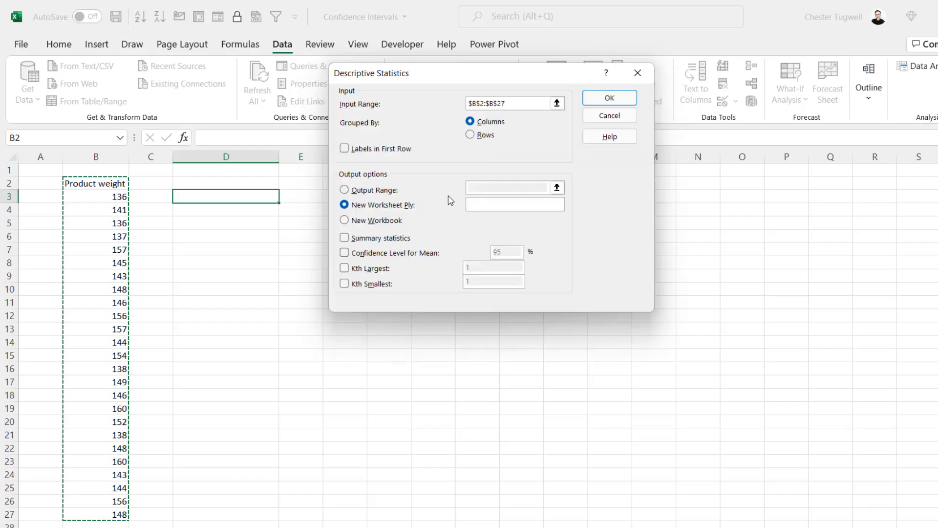
{"action": "left_click", "coordinate": [347, 149]}
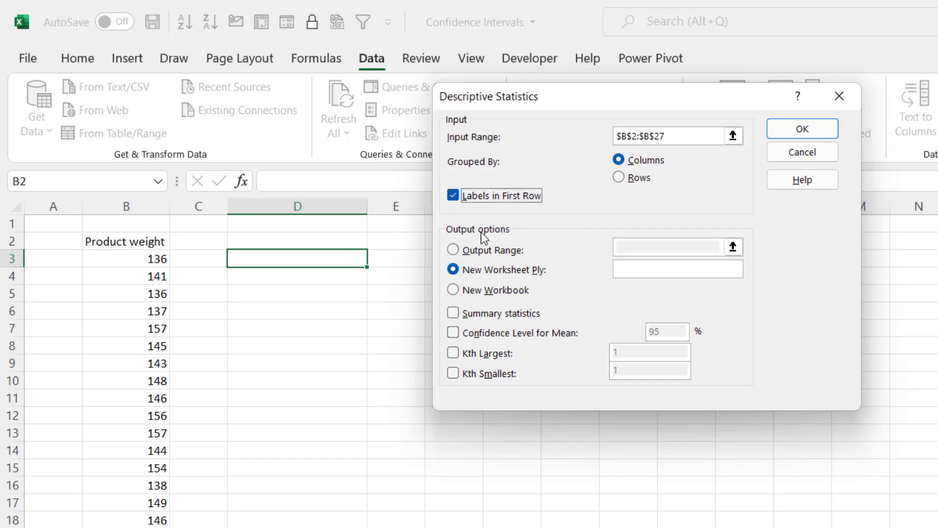
{"action": "left_click", "coordinate": [453, 249]}
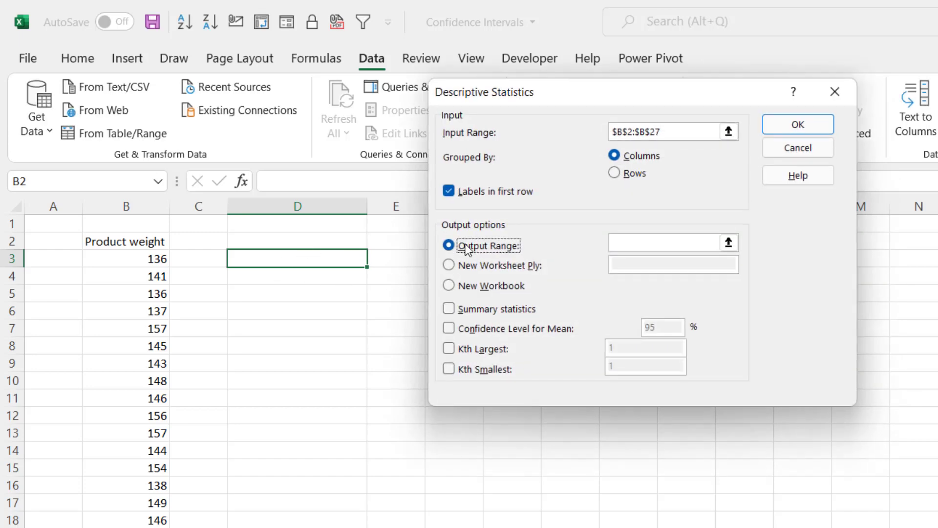
{"action": "left_click", "coordinate": [634, 243]}
{"action": "left_click", "coordinate": [310, 241]}
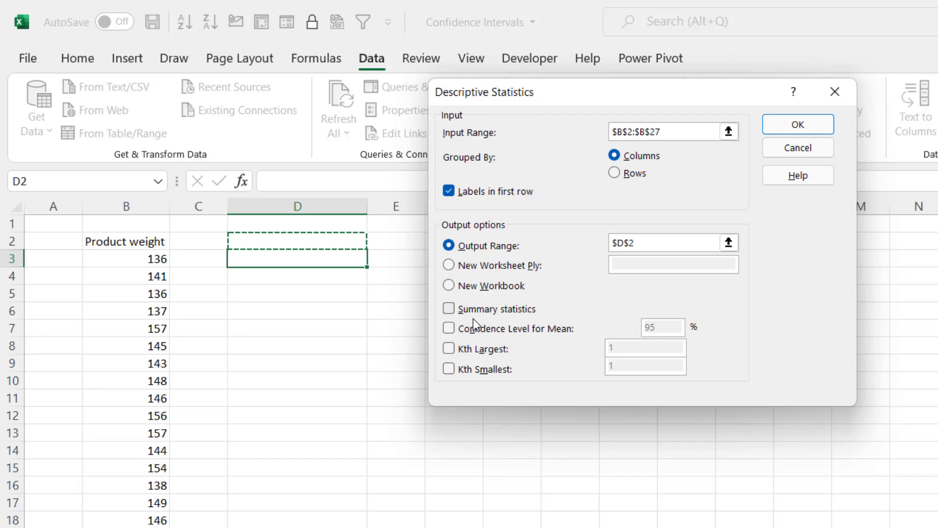
{"action": "left_click", "coordinate": [449, 308]}
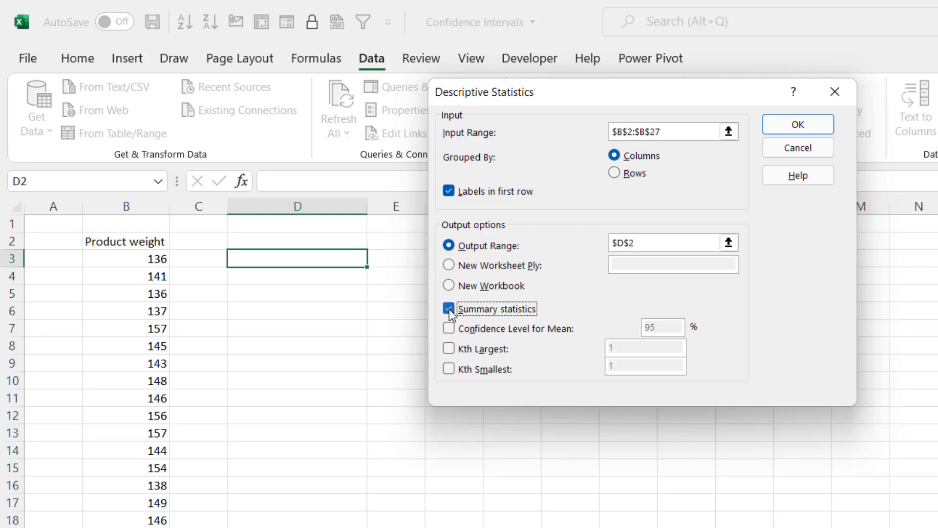
{"action": "left_click", "coordinate": [448, 330]}
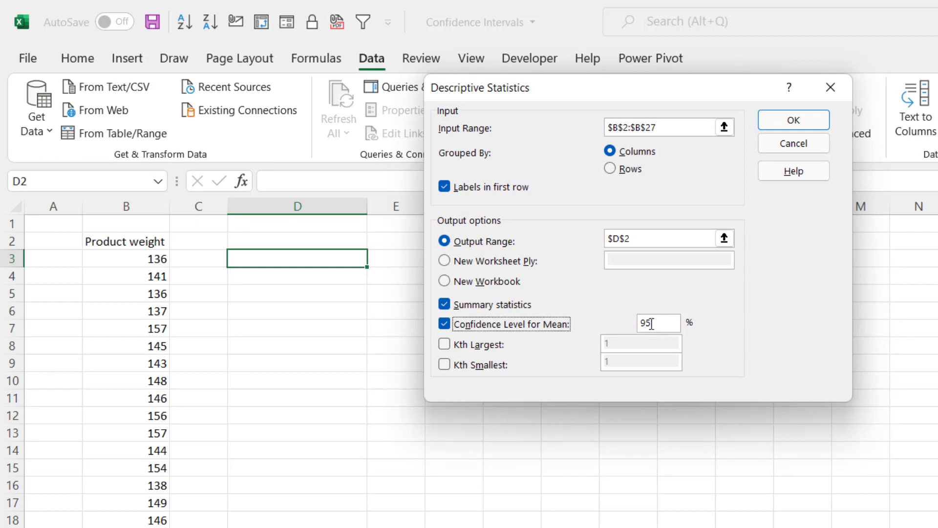
Step: Run the statistics into D2:E17 and add Upper and Lower headings in G2:H2
{"action": "left_click", "coordinate": [792, 120]}
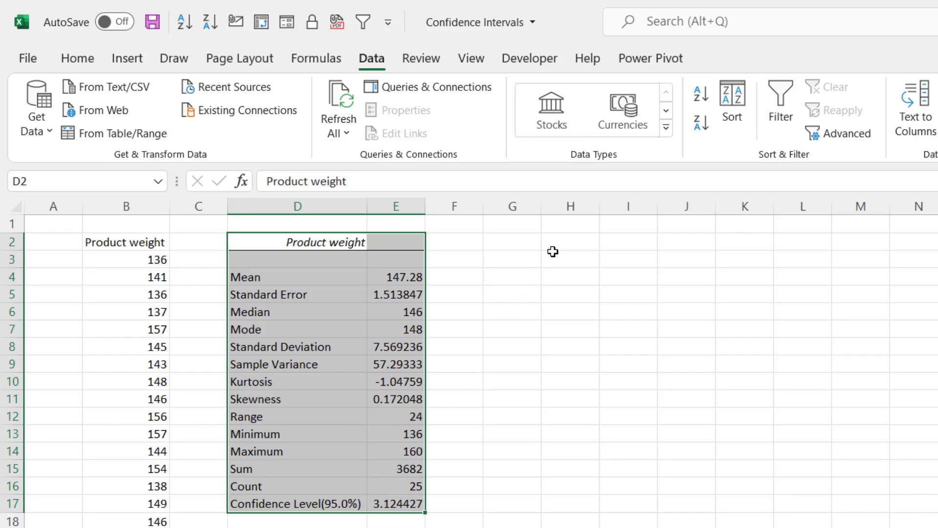
{"action": "left_click", "coordinate": [530, 246]}
{"action": "type", "text": "U"}
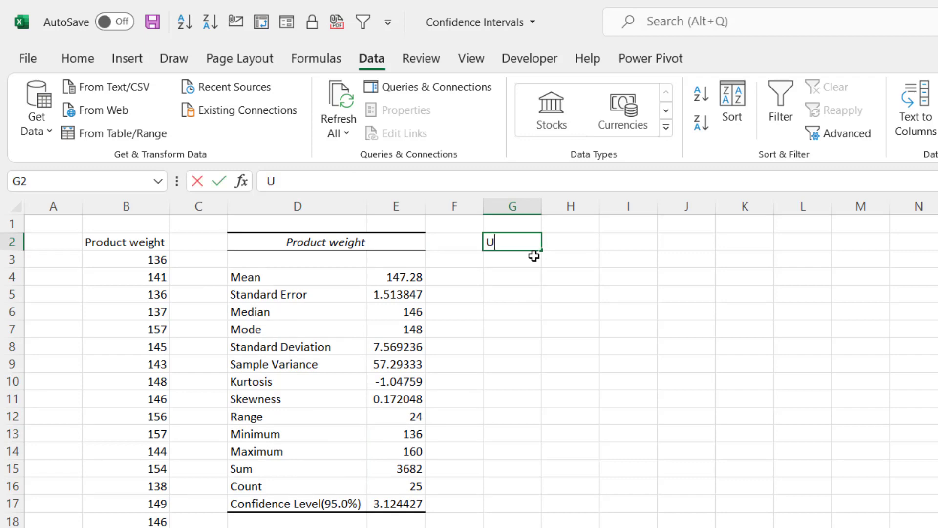
{"action": "type", "text": "pper"}
{"action": "key", "text": "Tab"}
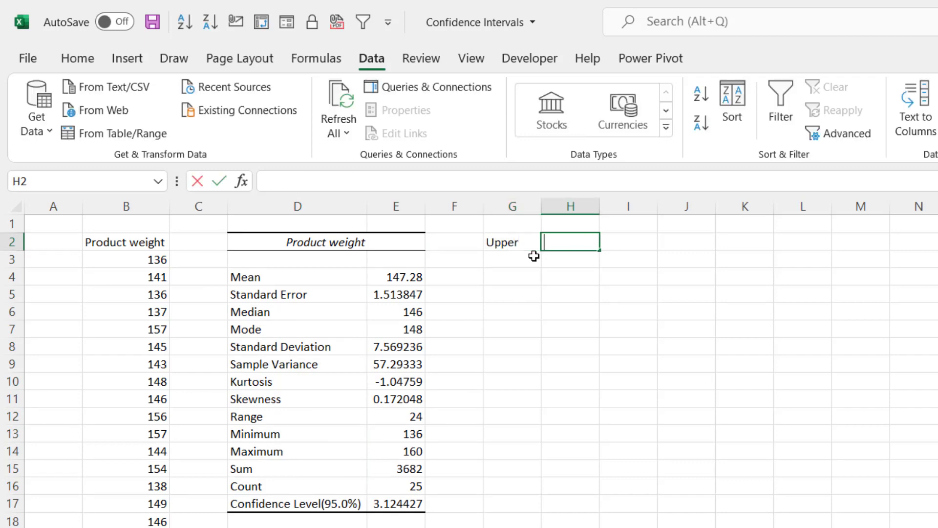
{"action": "type", "text": "Lower"}
{"action": "left_click", "coordinate": [528, 274]}
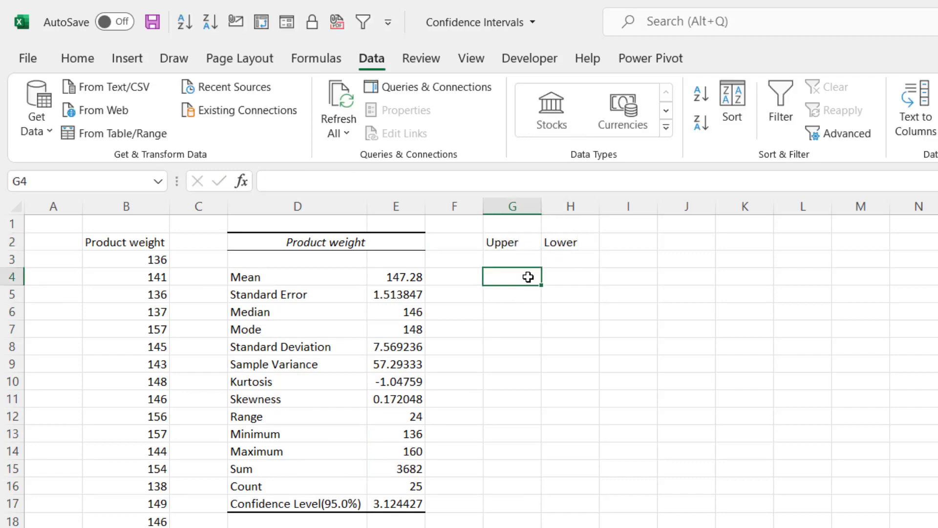
Step: Enter =E4+E17 in G3 for the upper limit, showing 150.4044
{"action": "left_click", "coordinate": [517, 255]}
{"action": "double_click", "coordinate": [519, 257]}
{"action": "type", "text": "="}
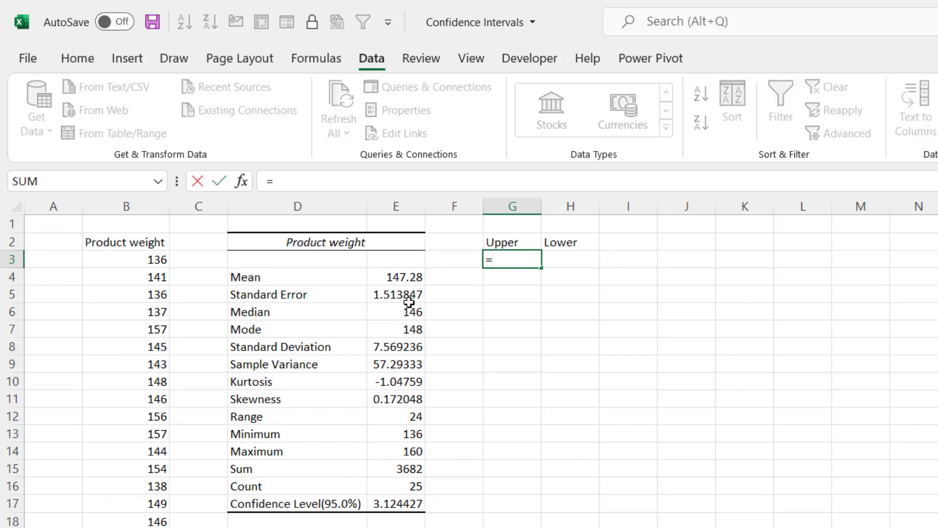
{"action": "left_click", "coordinate": [403, 278]}
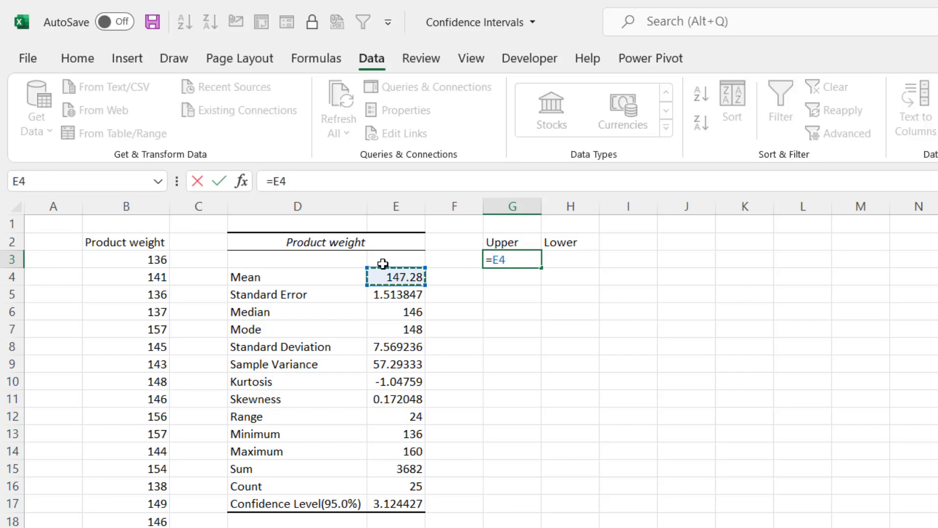
{"action": "type", "text": "+"}
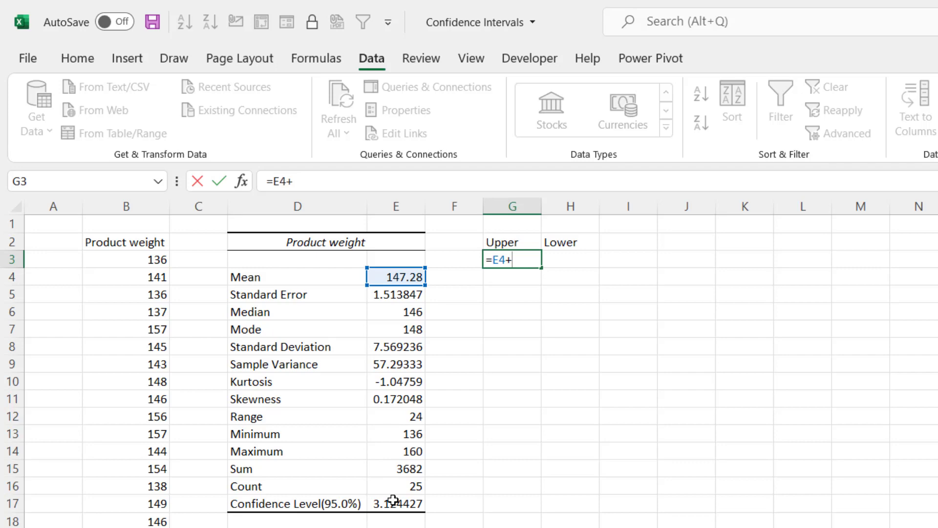
{"action": "left_click", "coordinate": [391, 503]}
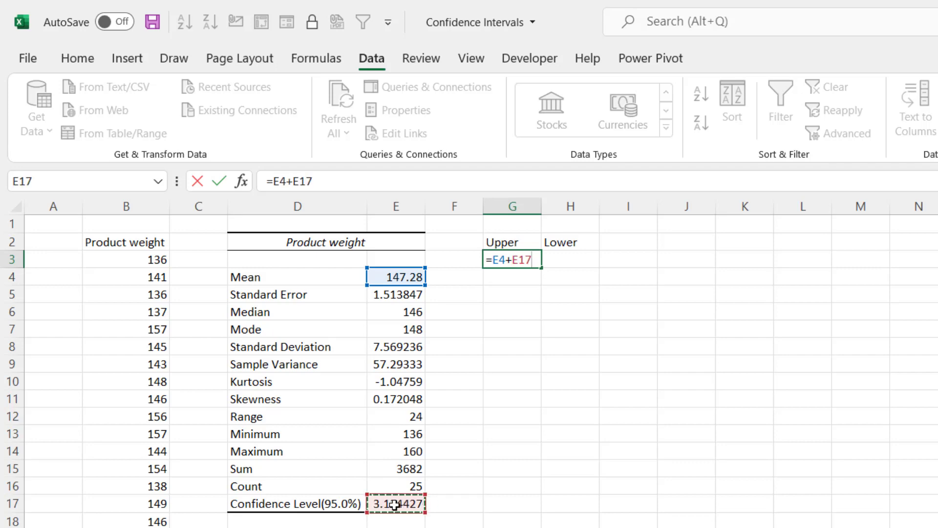
{"action": "key", "text": "Return"}
Step: Start the lower limit formula =E4-E17 in H3
{"action": "left_click", "coordinate": [571, 258]}
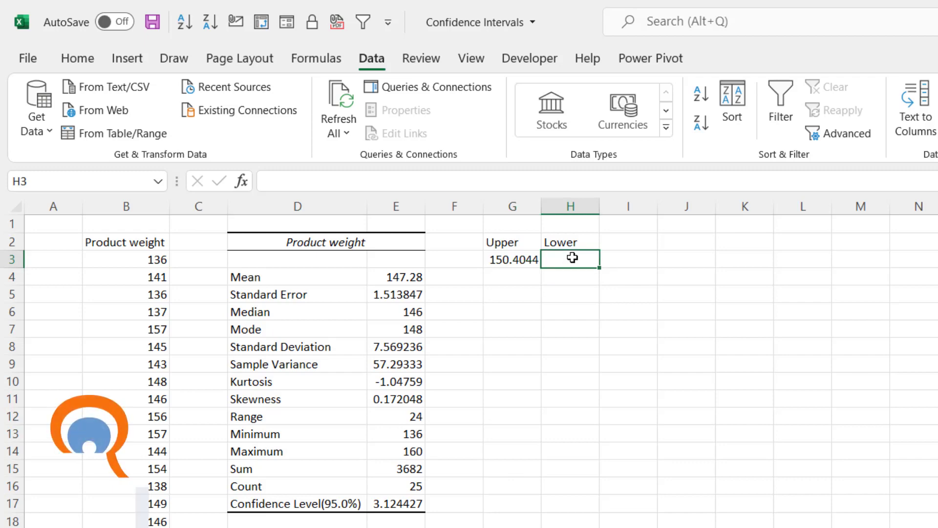
{"action": "type", "text": "="}
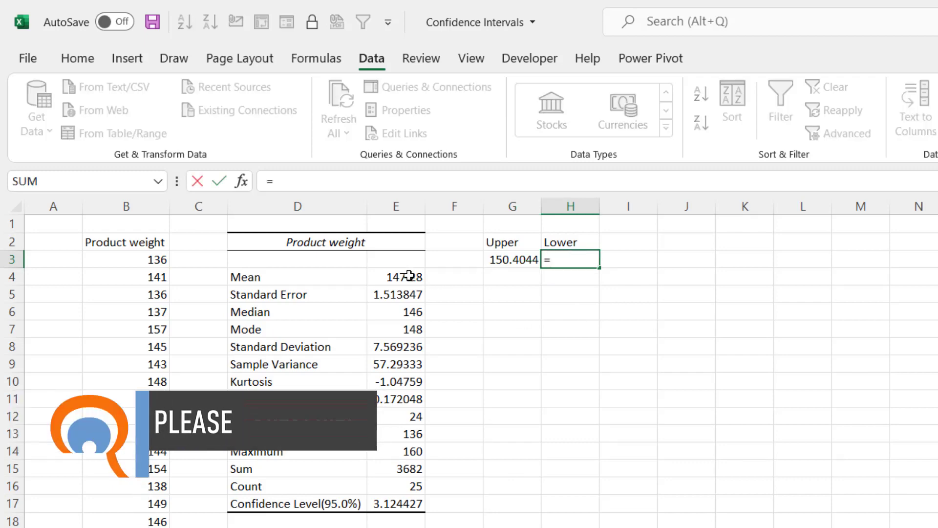
{"action": "left_click", "coordinate": [410, 276]}
{"action": "type", "text": "-"}
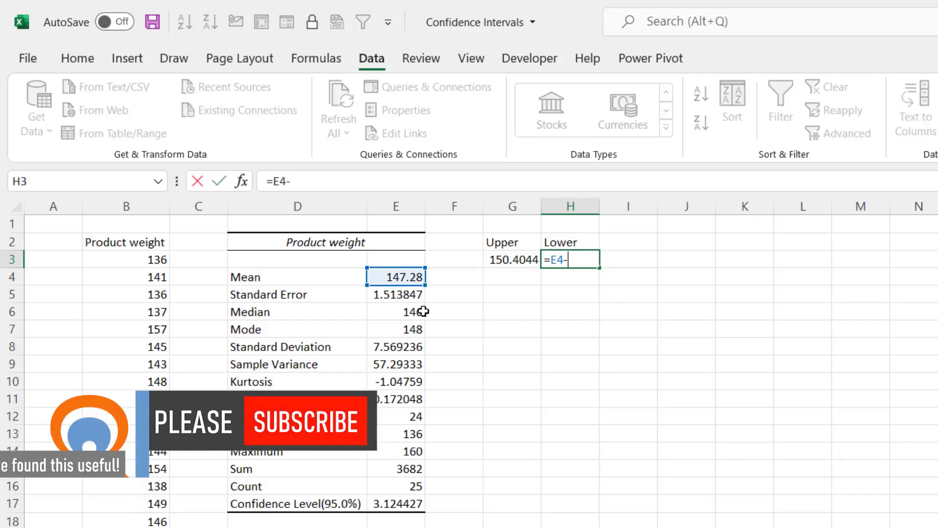
{"action": "left_click", "coordinate": [382, 502]}
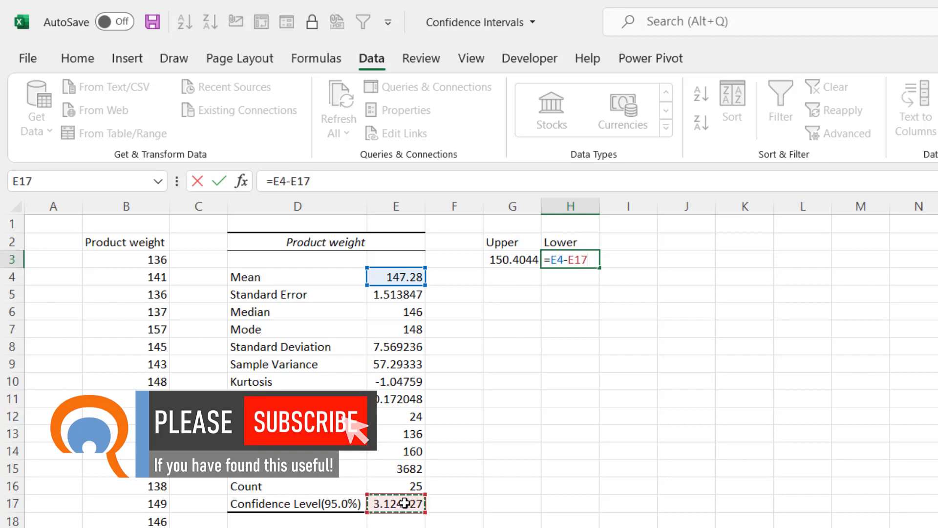
Step: Finish H3's lower limit (144.1556) and copy the Upper/Lower headings to G6:H6
{"action": "key", "text": "Return"}
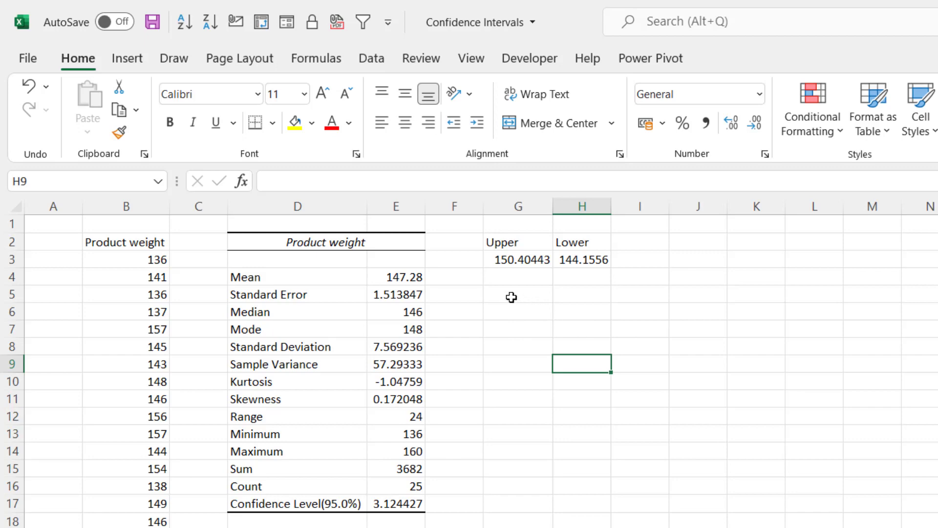
{"action": "left_click", "coordinate": [502, 238]}
{"action": "left_click_drag", "start_coordinate": [503, 238], "coordinate": [581, 236]}
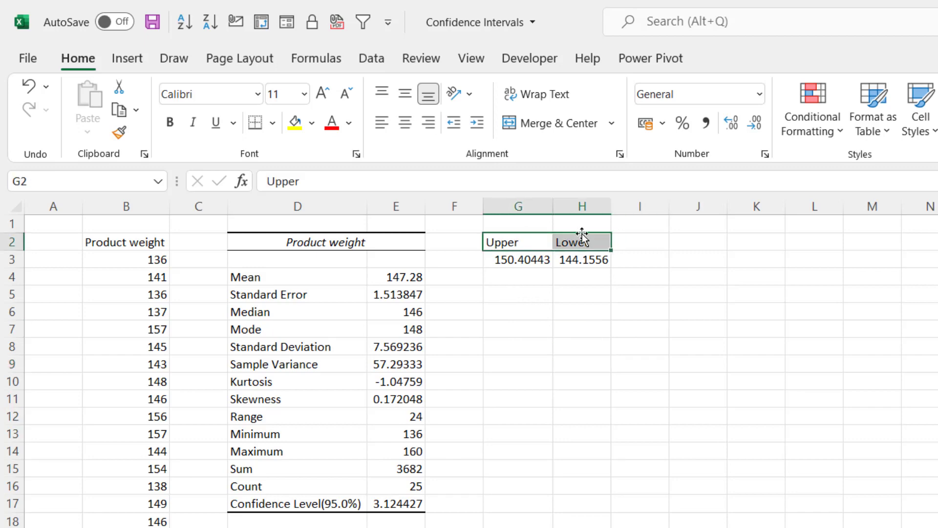
{"action": "key", "text": "ctrl+c"}
{"action": "left_click", "coordinate": [526, 311]}
{"action": "key", "text": "ctrl+v"}
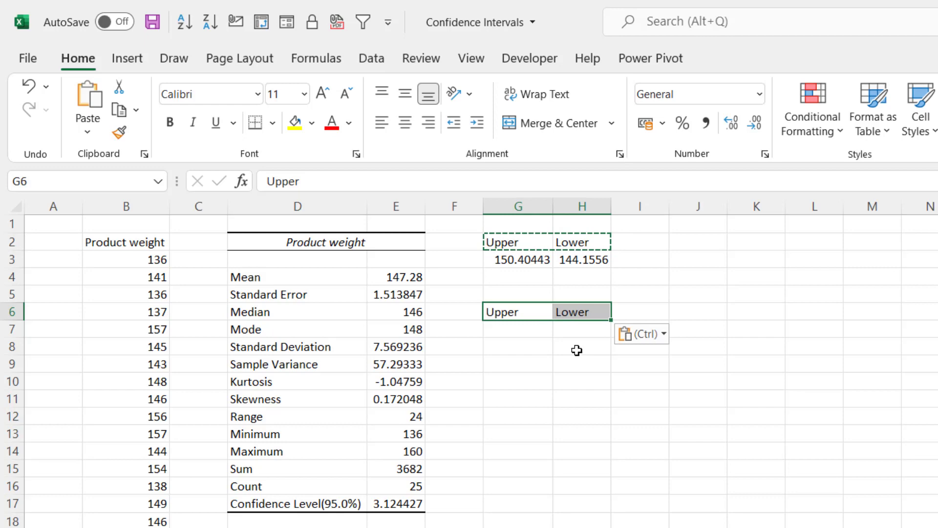
Step: Add a Confidence Level heading in J6
{"action": "left_click", "coordinate": [685, 311]}
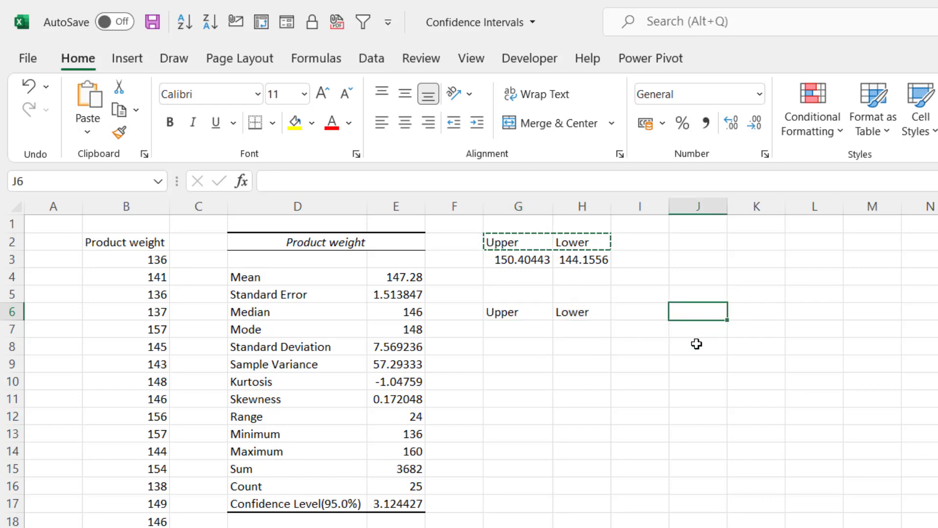
{"action": "type", "text": "Condi"}
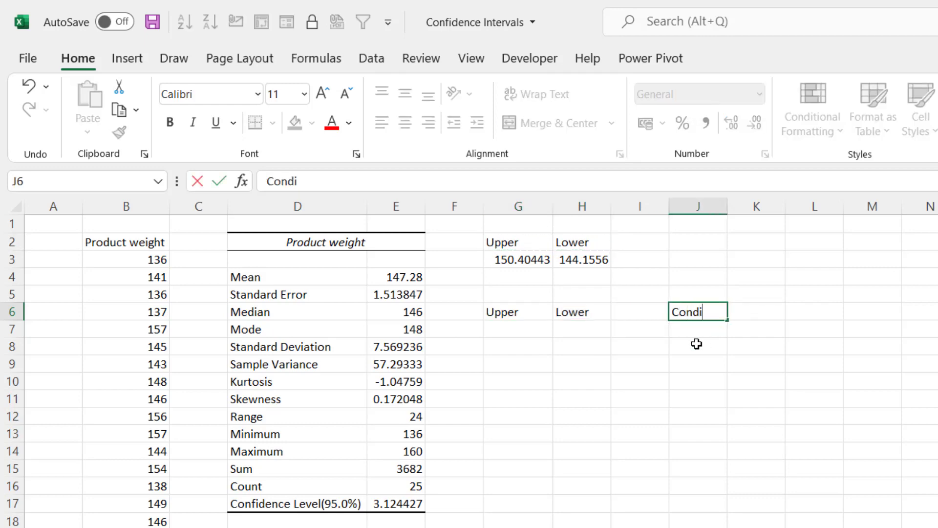
{"action": "key", "text": "BackSpace"}
{"action": "key", "text": "BackSpace"}
{"action": "type", "text": "f"}
{"action": "key", "text": "Return"}
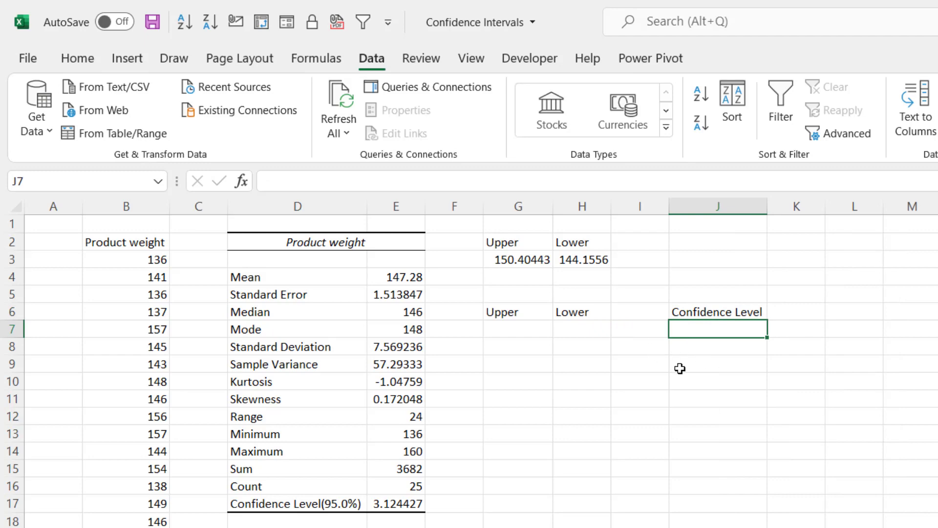
Step: Enter =CONFIDENCE.T(1-95%,STDEV.S(B3:B27),COUNT(B3:B27)) in J7, returning 3.124427051
{"action": "type", "text": "=con"}
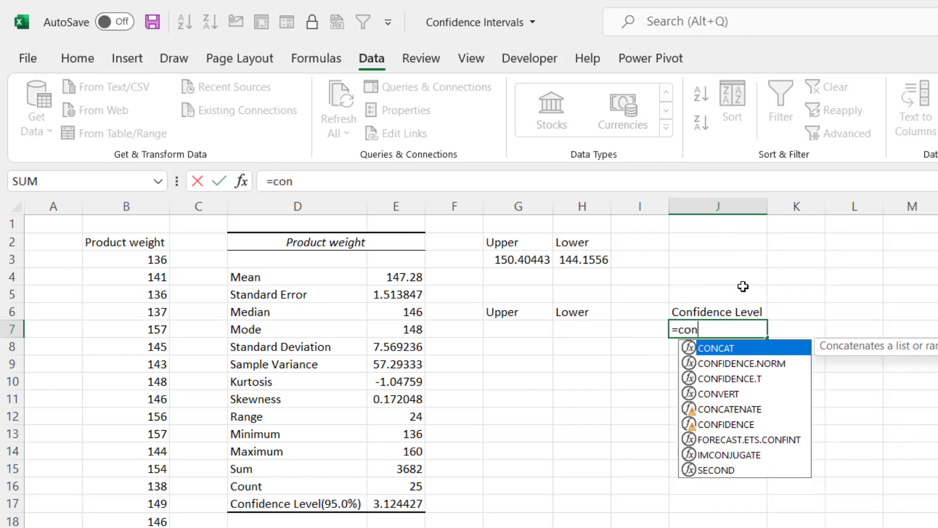
{"action": "type", "text": "f"}
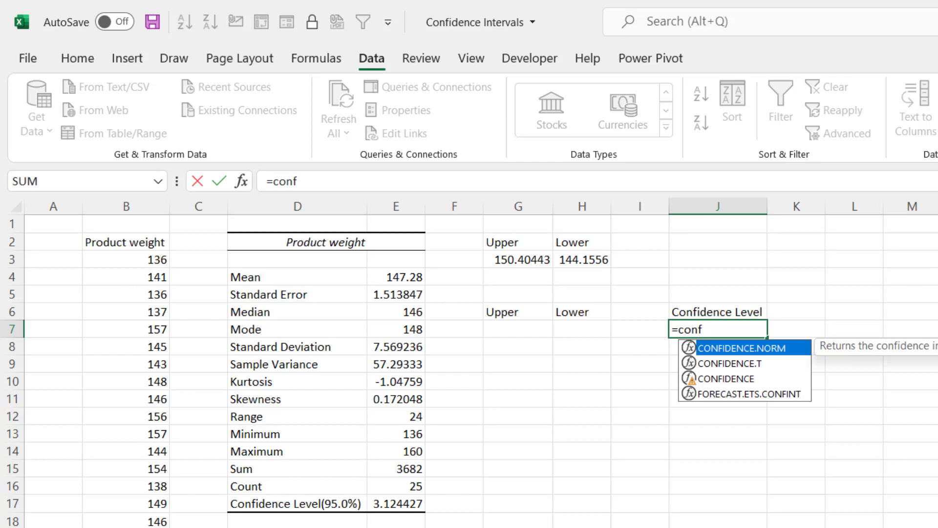
{"action": "double_click", "coordinate": [718, 364]}
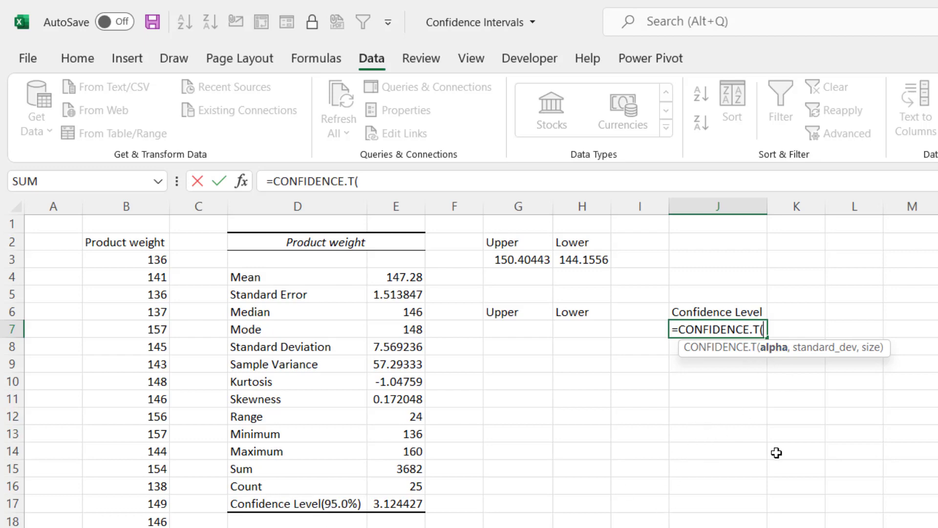
{"action": "type", "text": "1-95"}
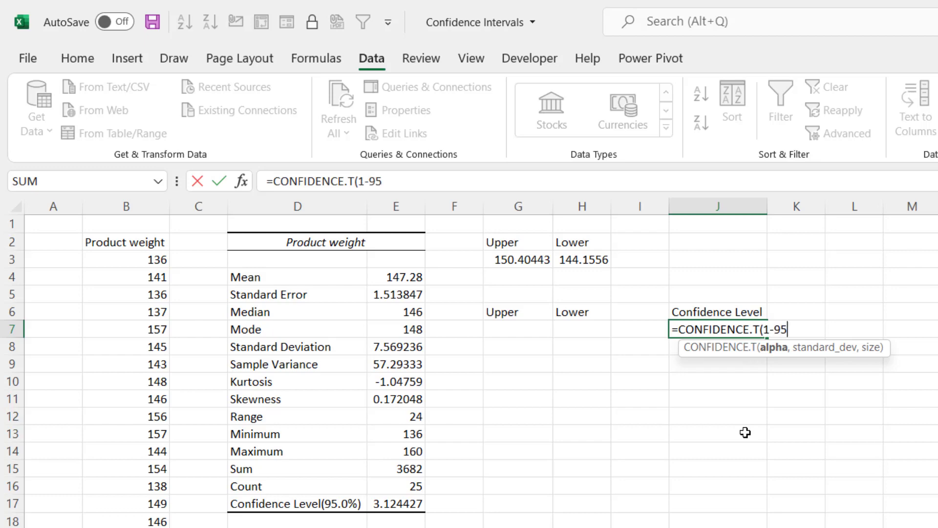
{"action": "type", "text": "%,"}
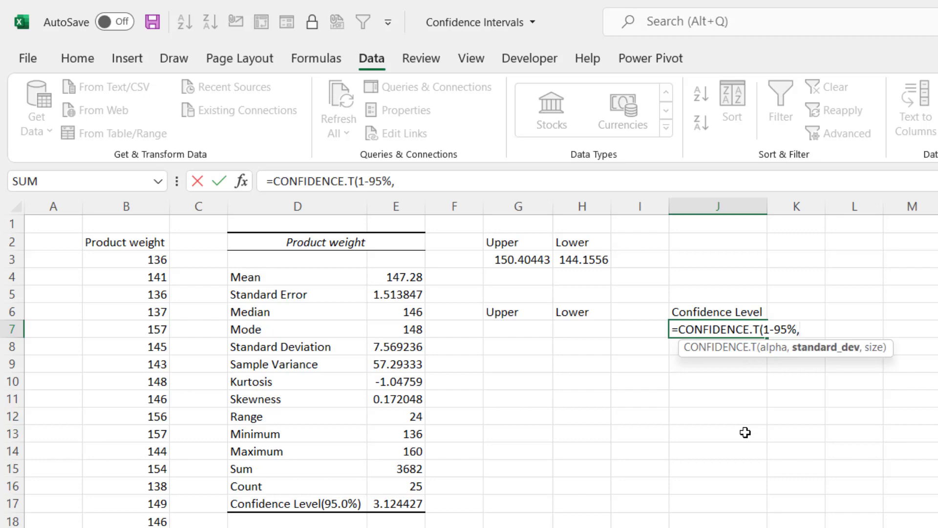
{"action": "type", "text": "st"}
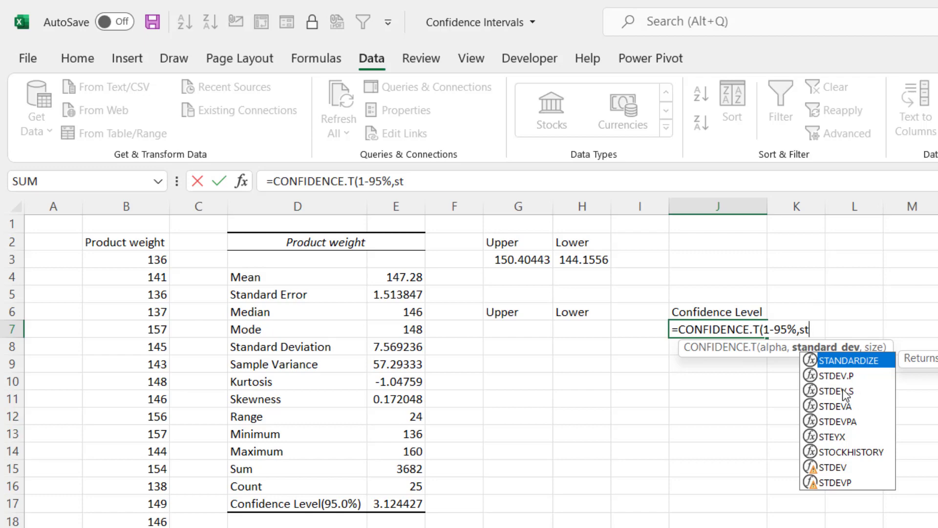
{"action": "double_click", "coordinate": [849, 391]}
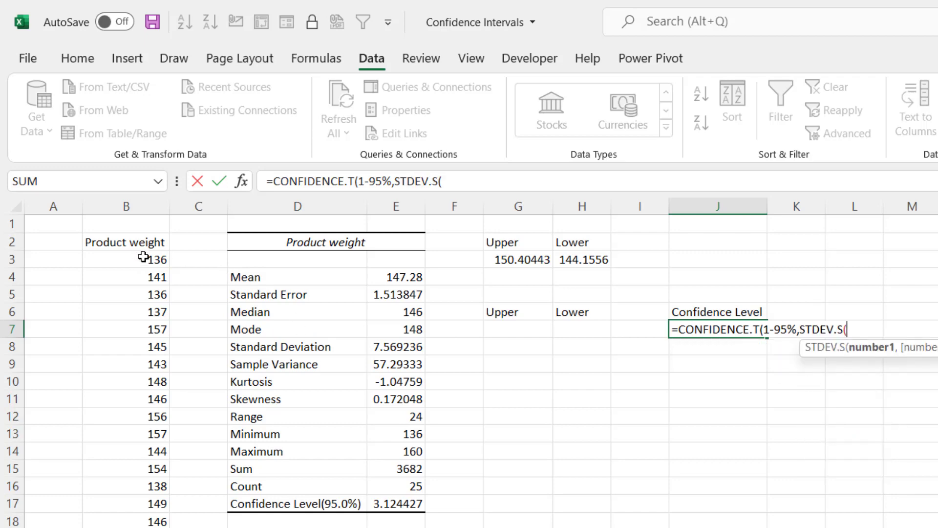
{"action": "left_click_drag", "start_coordinate": [142, 256], "coordinate": [132, 527]}
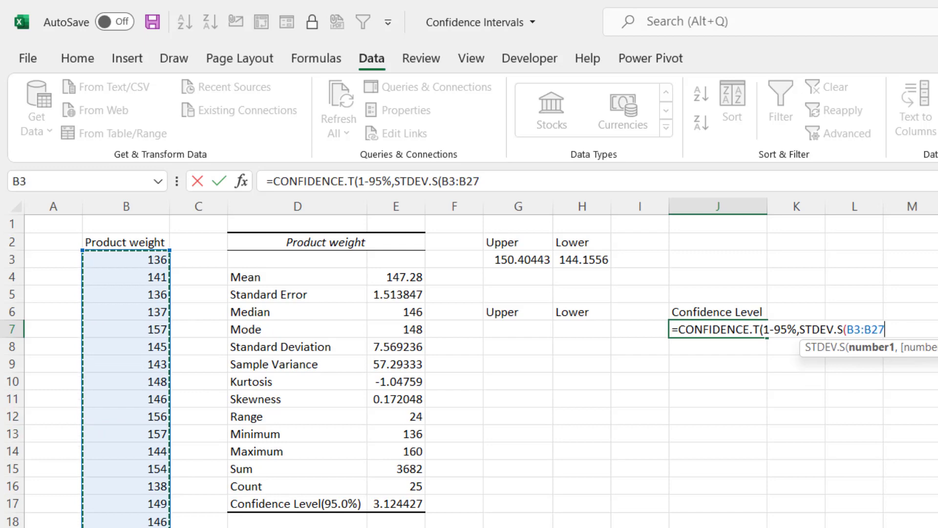
{"action": "type", "text": "),"}
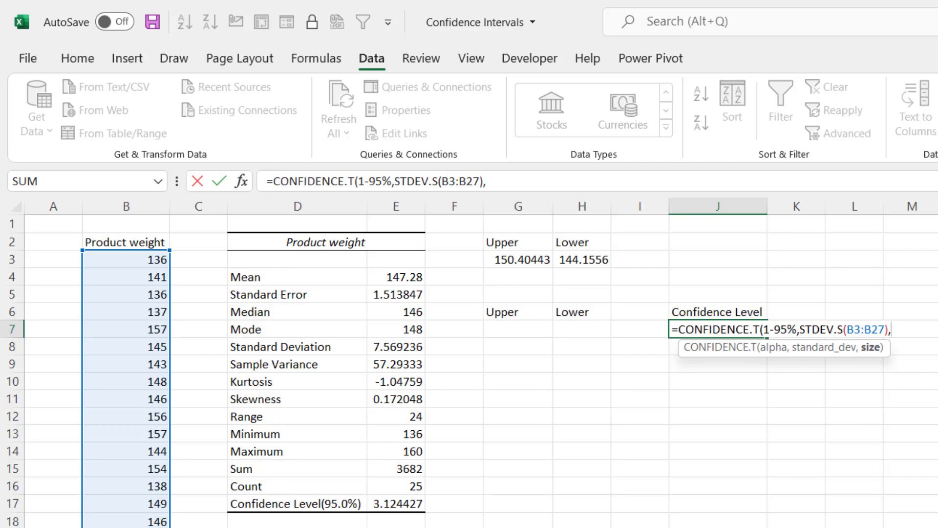
{"action": "type", "text": "count("}
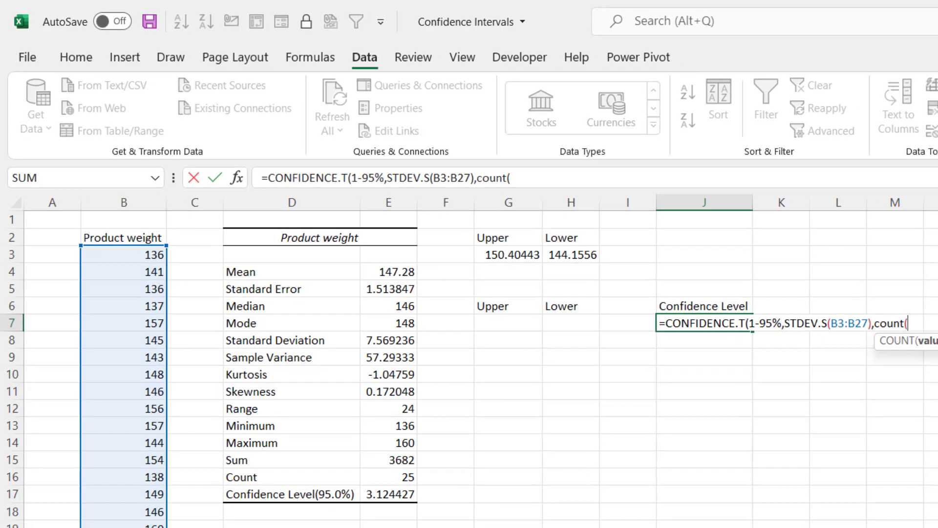
{"action": "left_click_drag", "start_coordinate": [159, 257], "coordinate": [129, 527]}
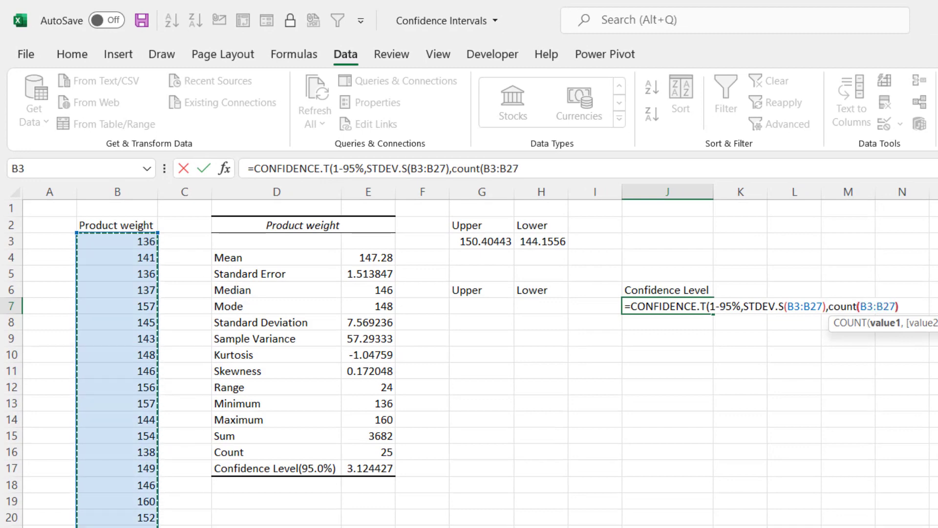
{"action": "type", "text": "))"}
{"action": "key", "text": "Return"}
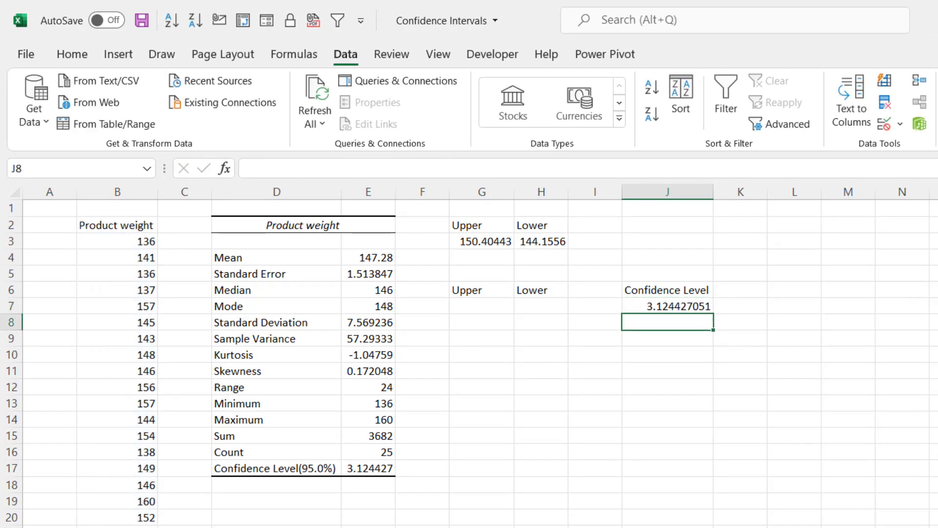
Step: Enter =AVERAGE(B3:B27)+J7 in G7 for the dynamic upper limit, showing 150.40
{"action": "left_click", "coordinate": [658, 306]}
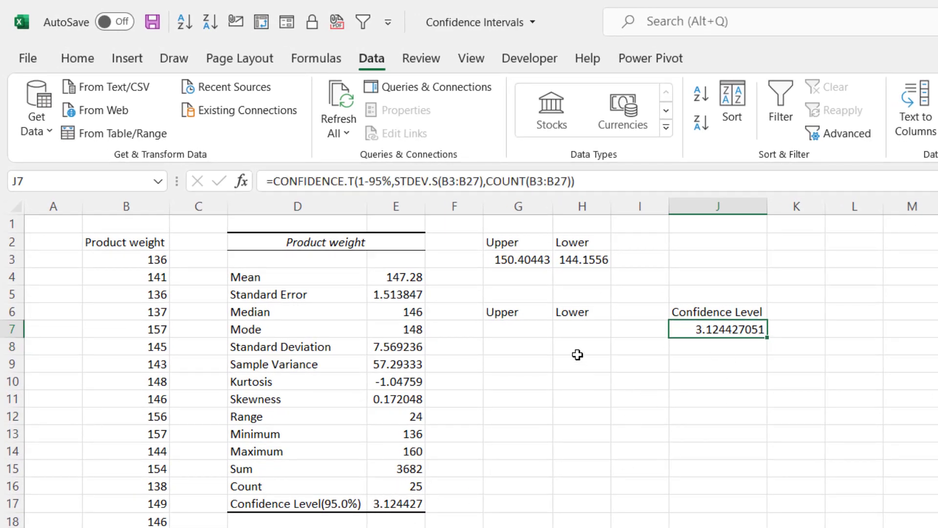
{"action": "left_click", "coordinate": [518, 333]}
{"action": "type", "text": "="}
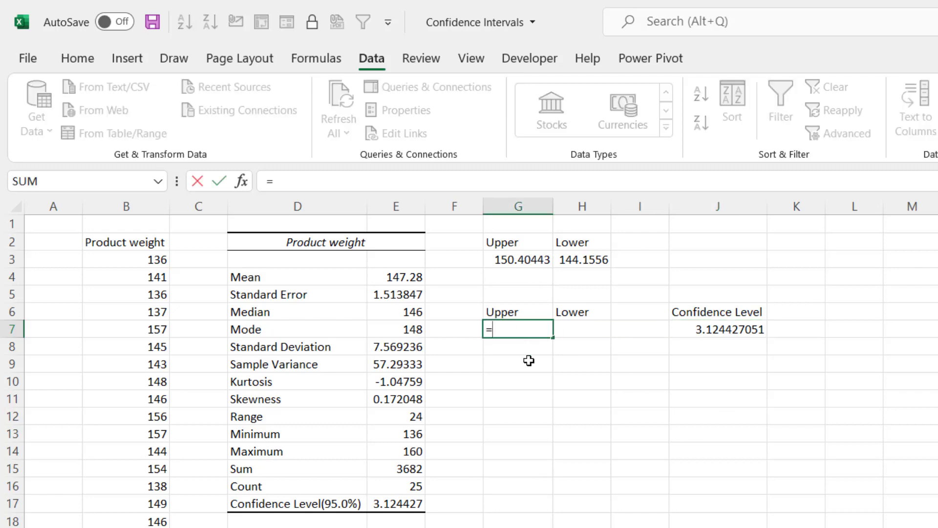
{"action": "type", "text": "ave"}
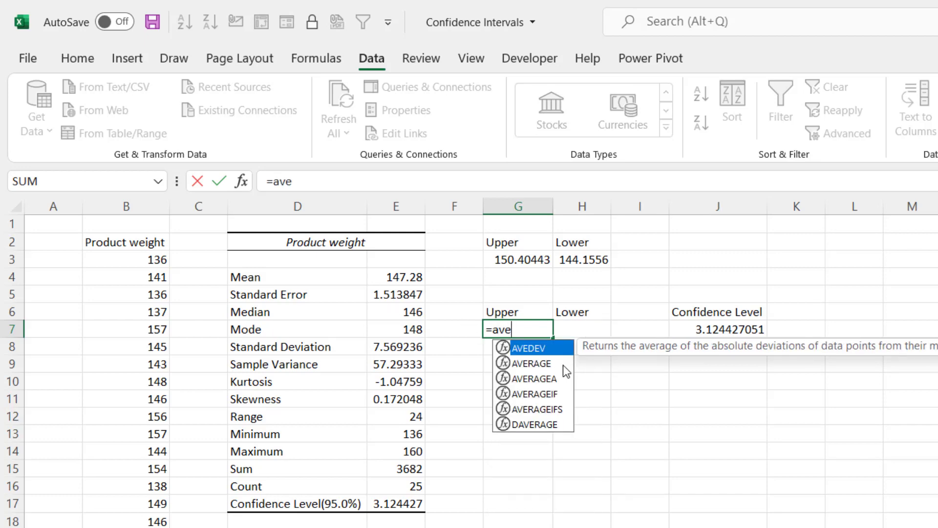
{"action": "double_click", "coordinate": [541, 364]}
{"action": "left_click_drag", "start_coordinate": [135, 263], "coordinate": [128, 527]}
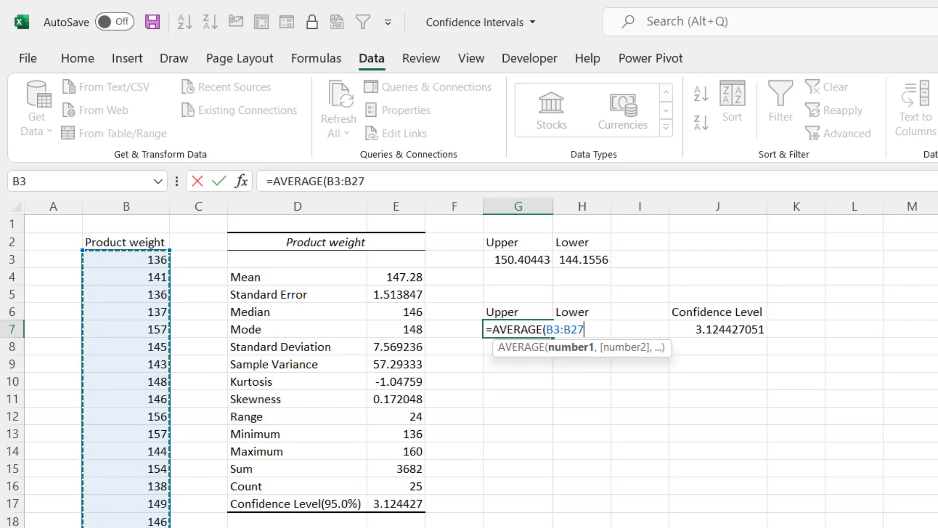
{"action": "type", "text": ")+"}
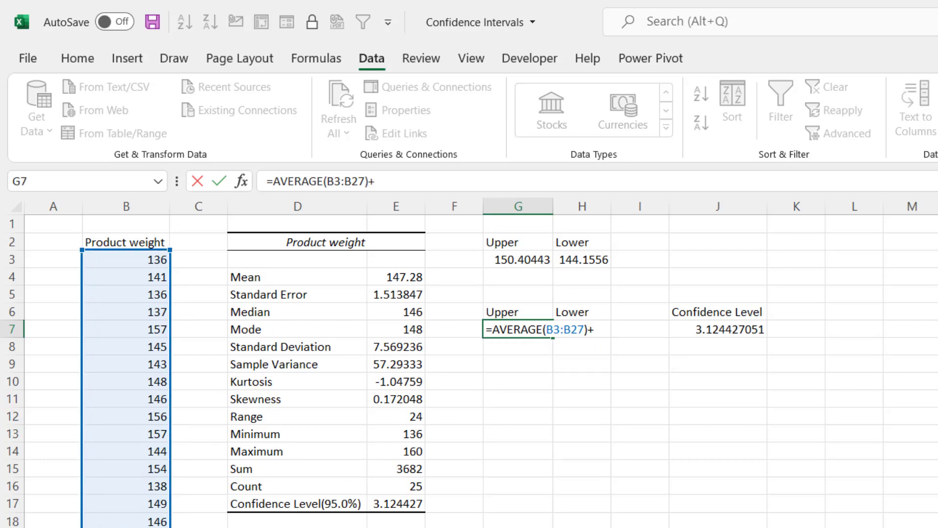
{"action": "left_click", "coordinate": [714, 329]}
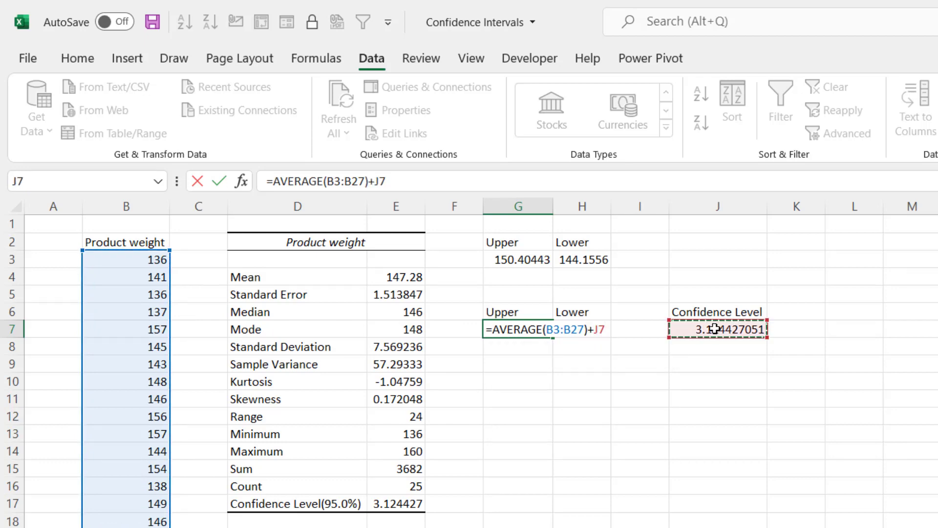
{"action": "key", "text": "Return"}
Step: Enter =AVERAGE(B3:B27)-J7 in H7 for the dynamic lower limit, showing 144.1556
{"action": "left_click", "coordinate": [577, 329]}
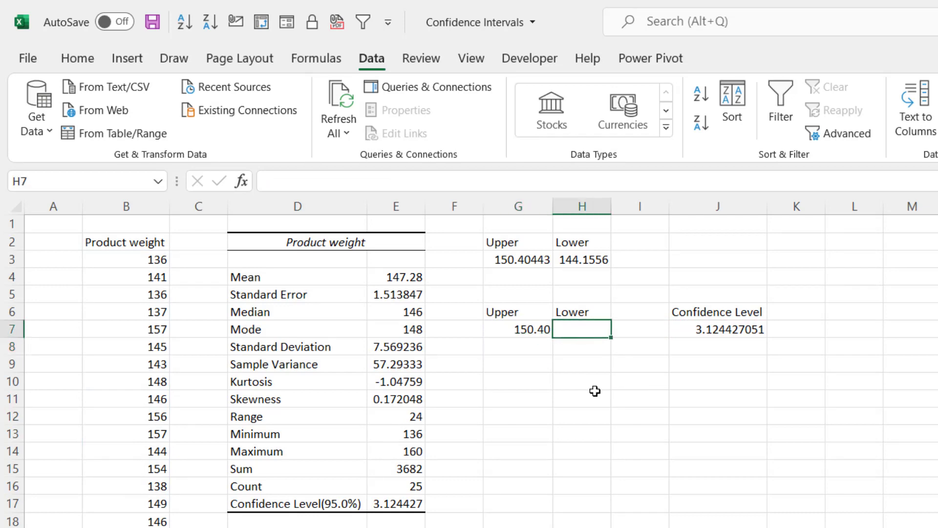
{"action": "type", "text": "="}
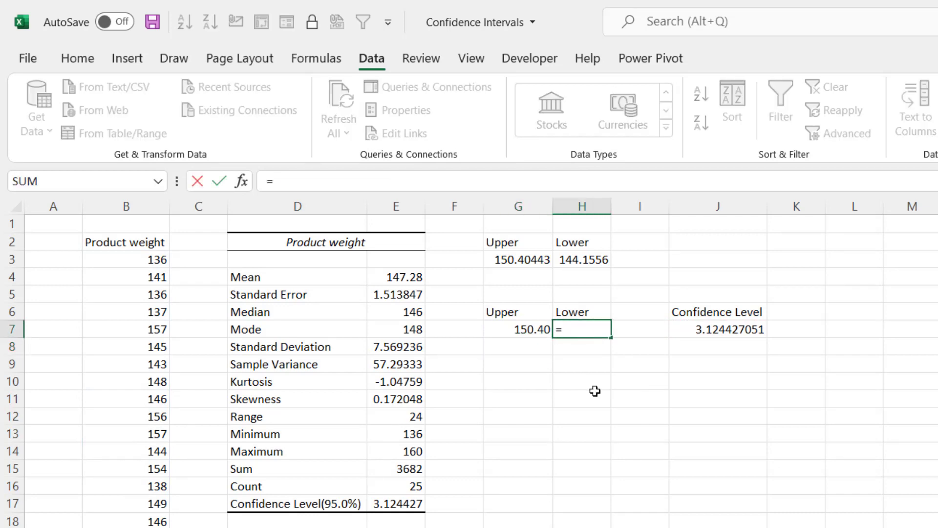
{"action": "type", "text": "aver"}
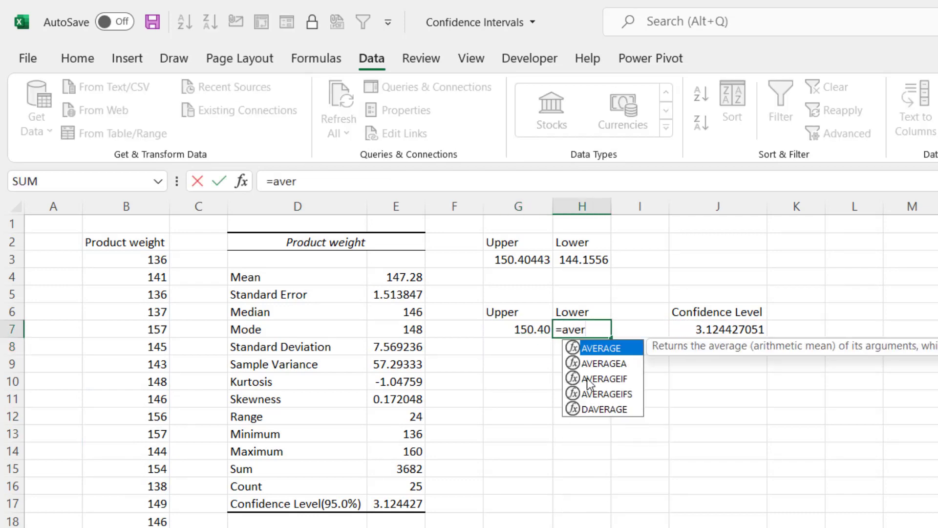
{"action": "double_click", "coordinate": [594, 346]}
{"action": "left_click", "coordinate": [168, 259]}
{"action": "key", "text": "ctrl+shift+Down"}
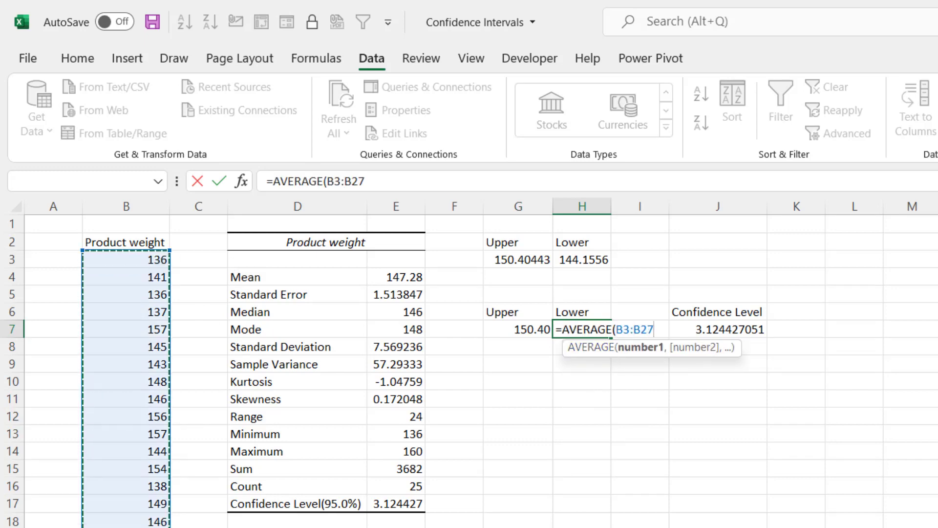
{"action": "type", "text": ")"}
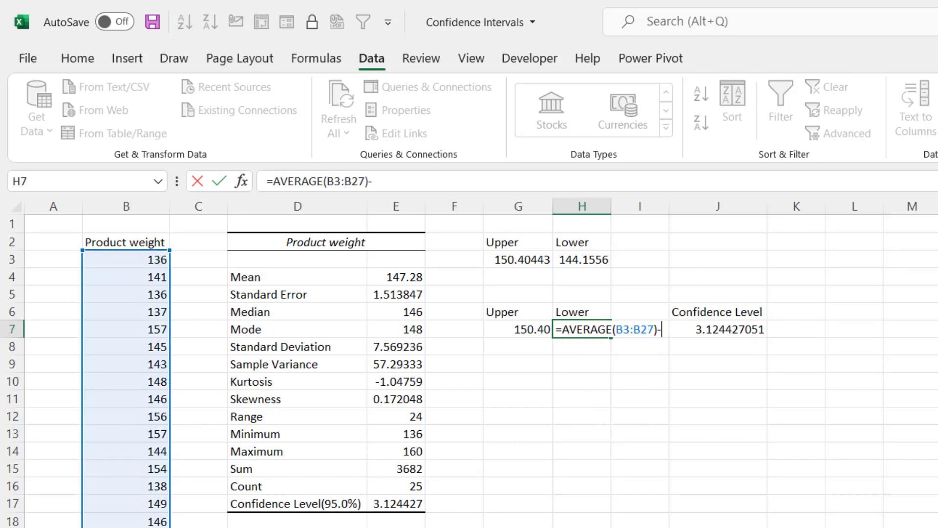
{"action": "type", "text": "-"}
{"action": "left_click", "coordinate": [736, 338]}
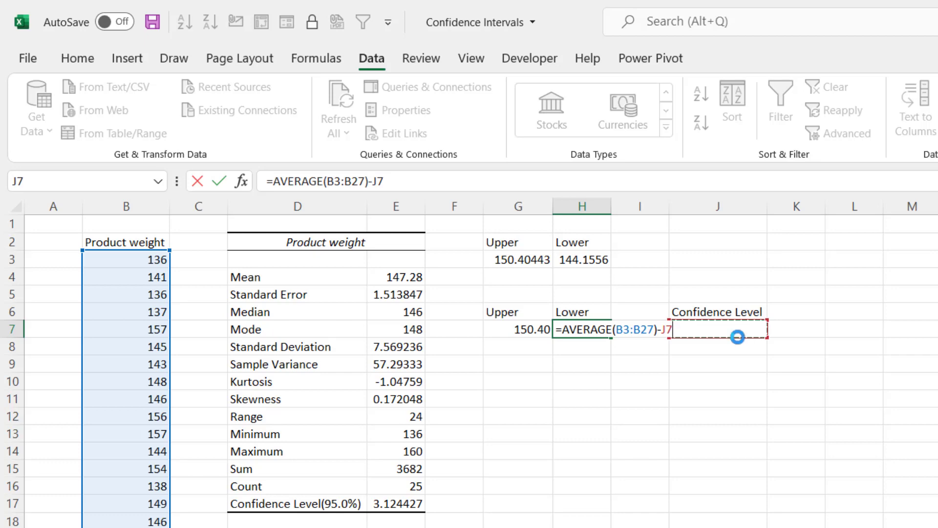
{"action": "key", "text": "Return"}
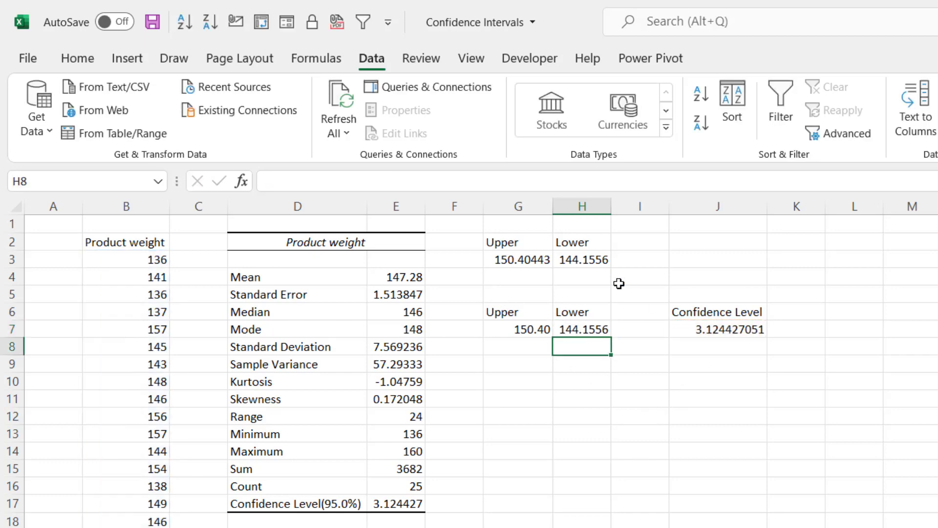
Step: Change B3 from 136 to 180 so J7, G7 and H7 recalculate
{"action": "key", "text": "Up"}
{"action": "key", "text": "Left"}
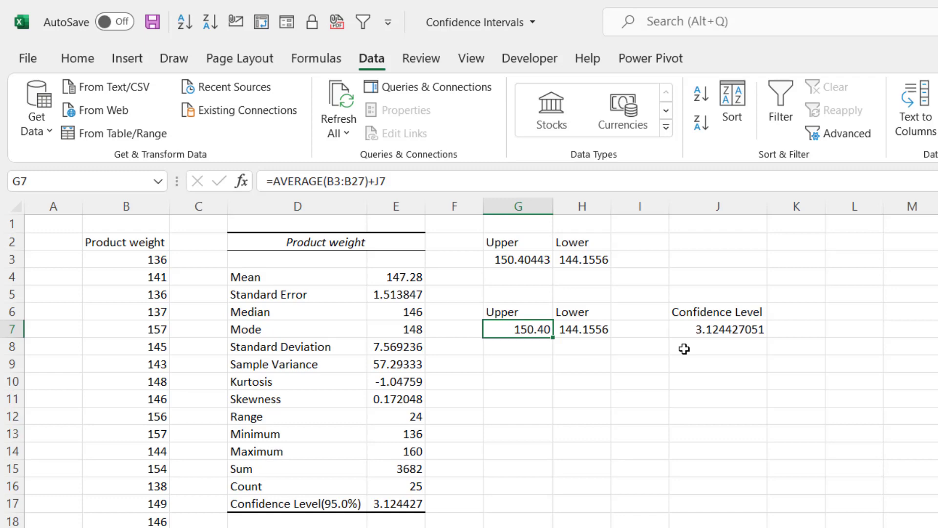
{"action": "key", "text": "ctrl+["}
{"action": "type", "text": "180"}
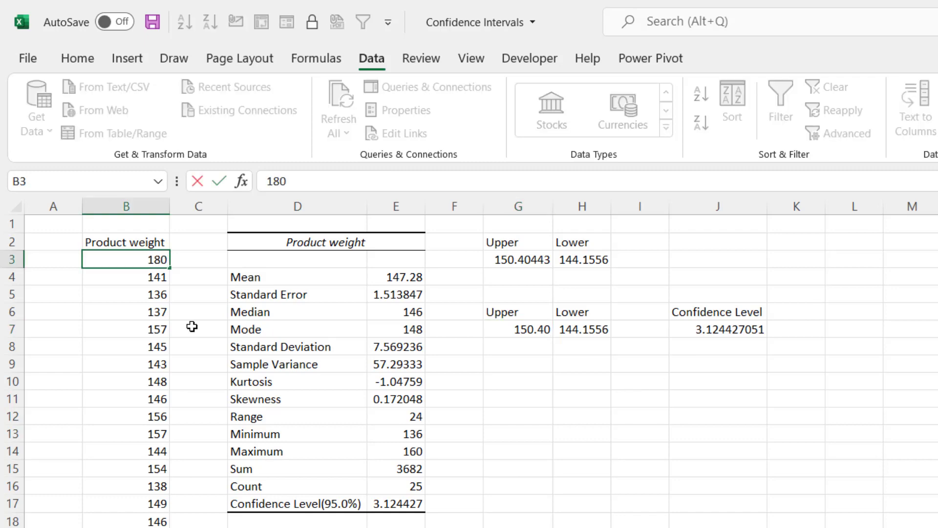
{"action": "key", "text": "Return"}
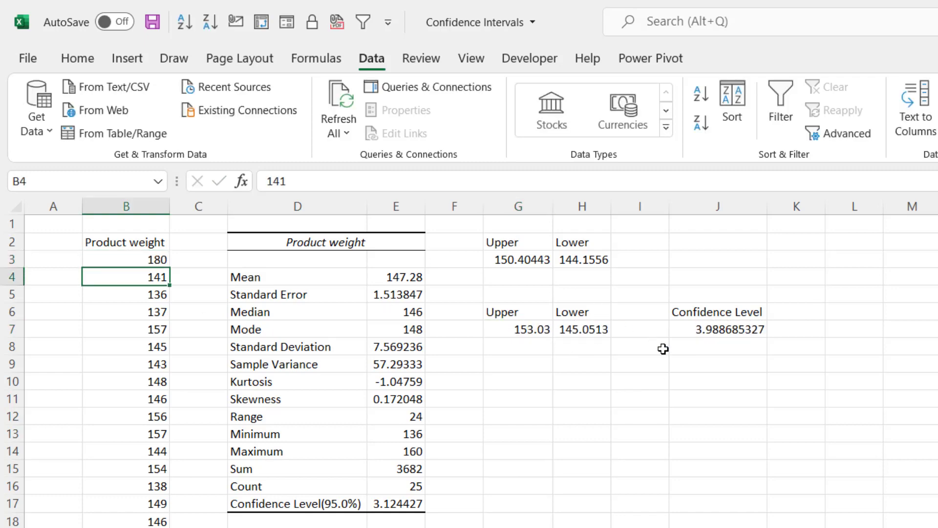